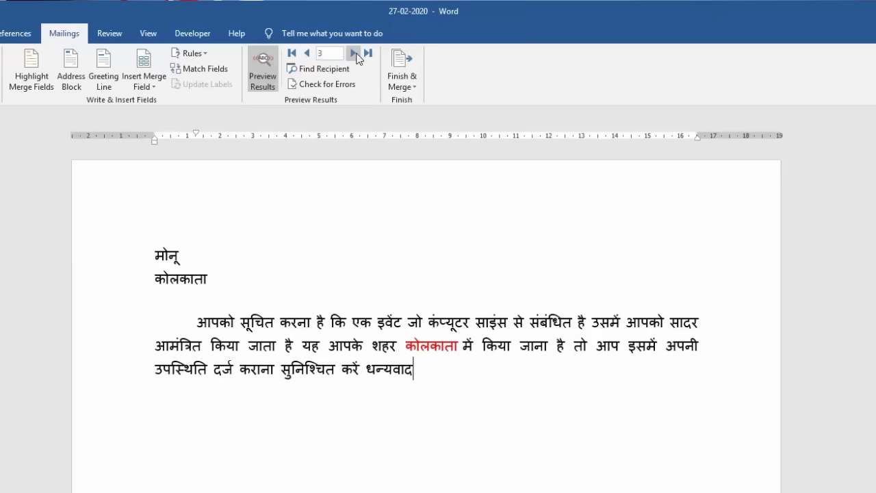
# - Scroll down the page and expand the full video description
pyautogui.click(355, 54)
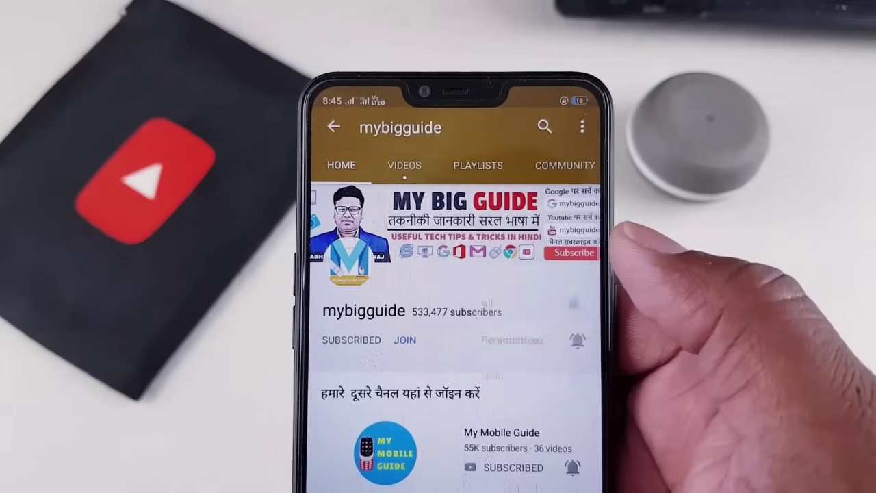
pyautogui.scroll(-5, 438, 246)
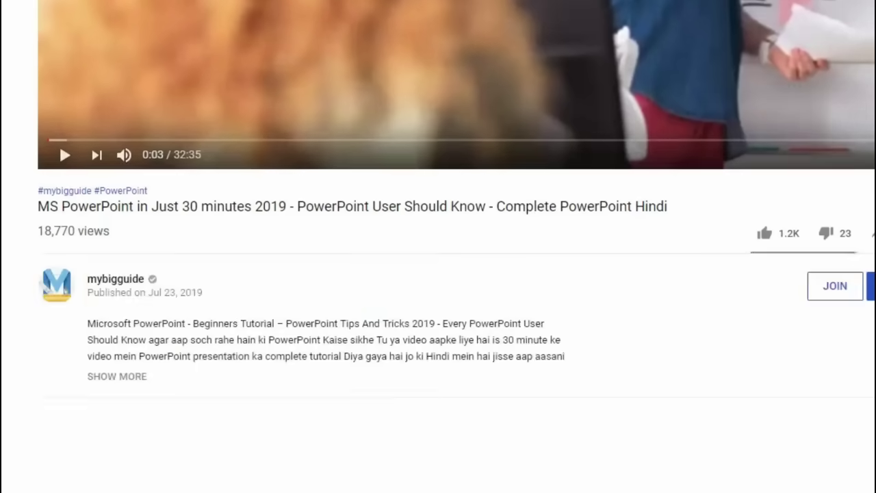
pyautogui.click(126, 233)
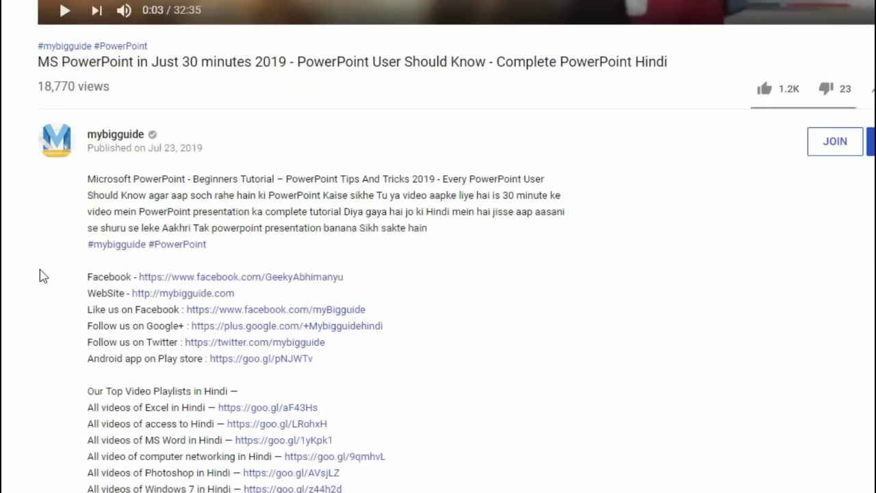
pyautogui.scroll(-3, 39, 277)
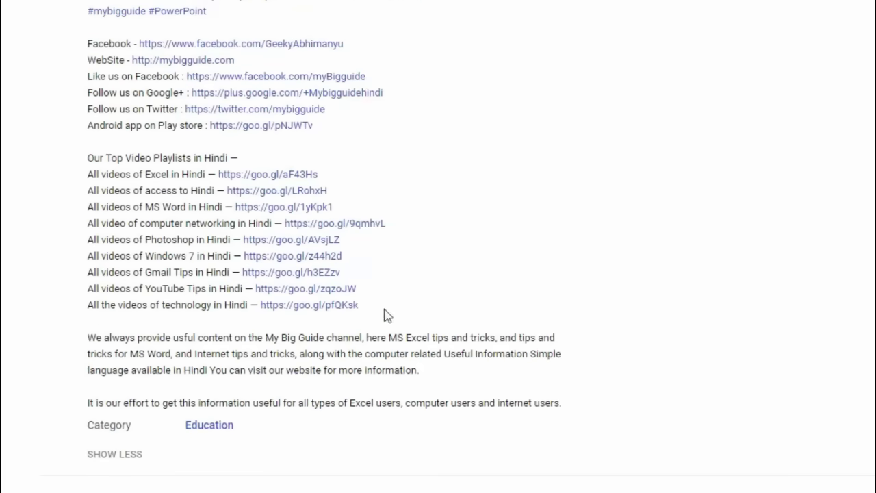
pyautogui.scroll(-2, 116, 329)
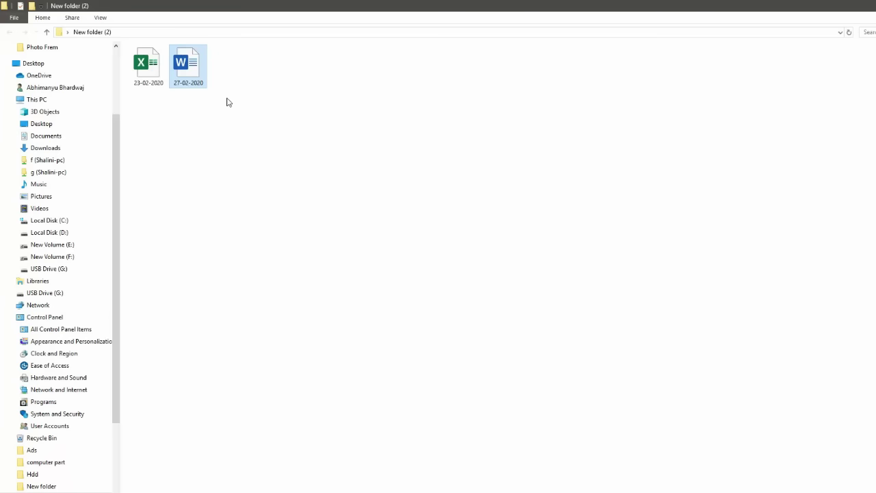
# - Bring the 27-02-2020 Word letter window to the front from the taskbar
pyautogui.moveTo(531, 491)
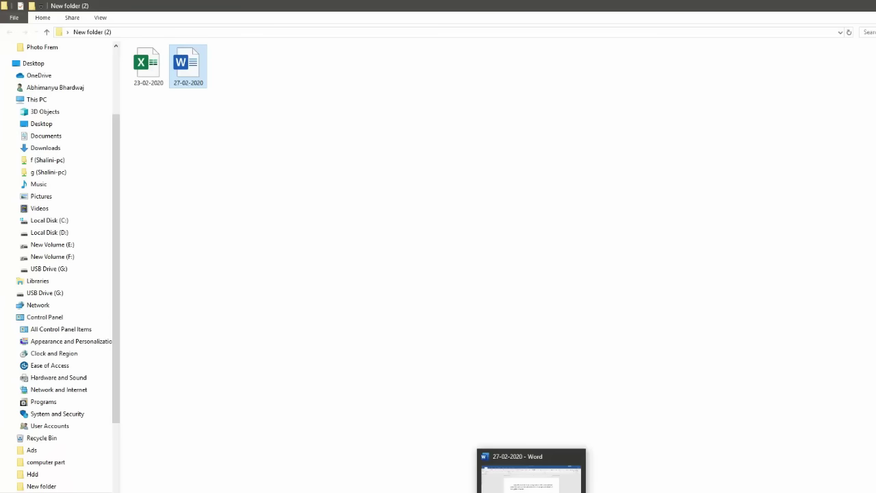
pyautogui.click(531, 472)
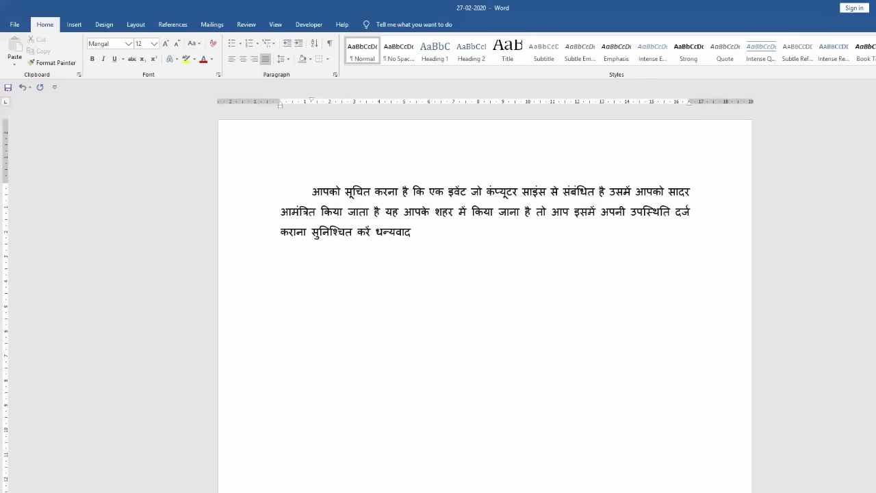
# - Insert two blank lines above the Hindi paragraph and remove the top line's first-line indent
pyautogui.click(315, 191)
pyautogui.press('Return')
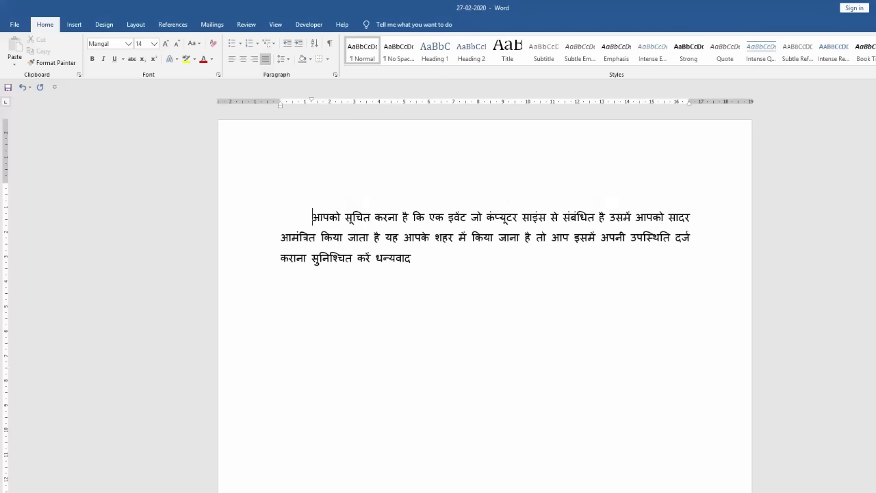
pyautogui.press('Return')
pyautogui.press('Up')
pyautogui.press('Up')
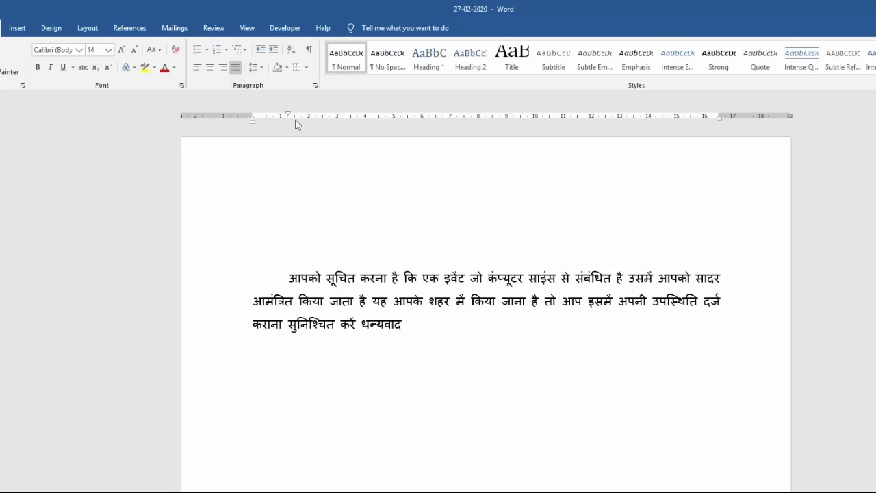
pyautogui.moveTo(269, 115); pyautogui.dragTo(253, 114)
# - Choose Use an Existing List under Mailings > Select Recipients
pyautogui.click(175, 29)
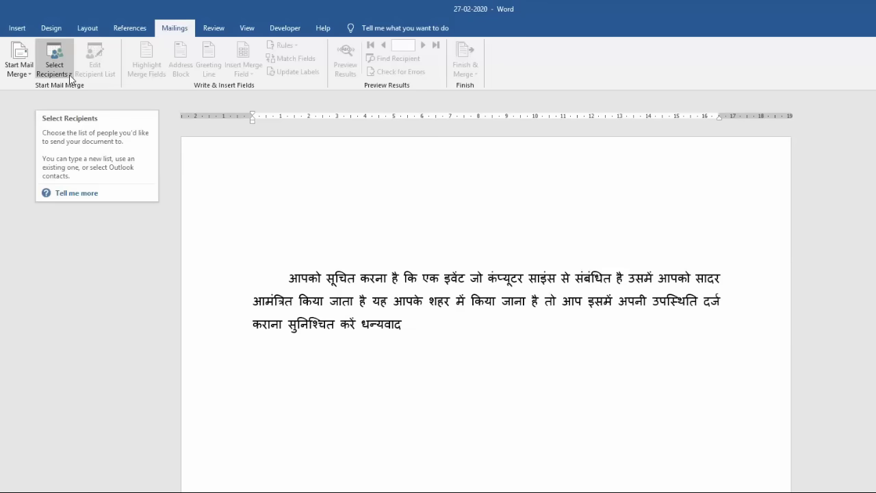
pyautogui.click(70, 76)
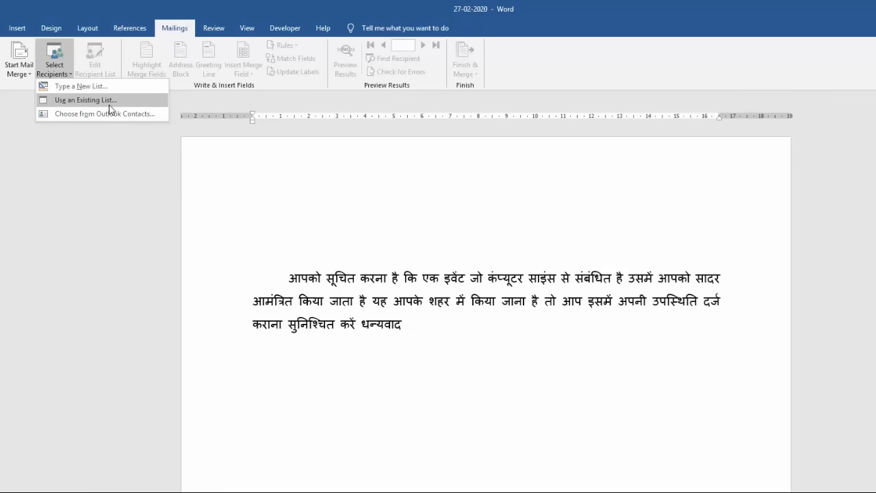
pyautogui.click(114, 100)
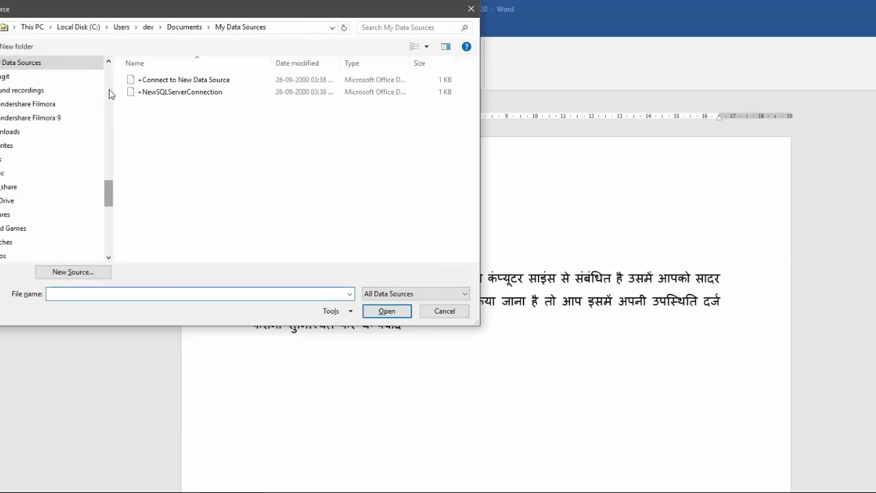
# - Browse to Desktop > New folder (2) and select the 23-02-2020 workbook
pyautogui.scroll(5, 109, 99)
pyautogui.scroll(2, 110, 104)
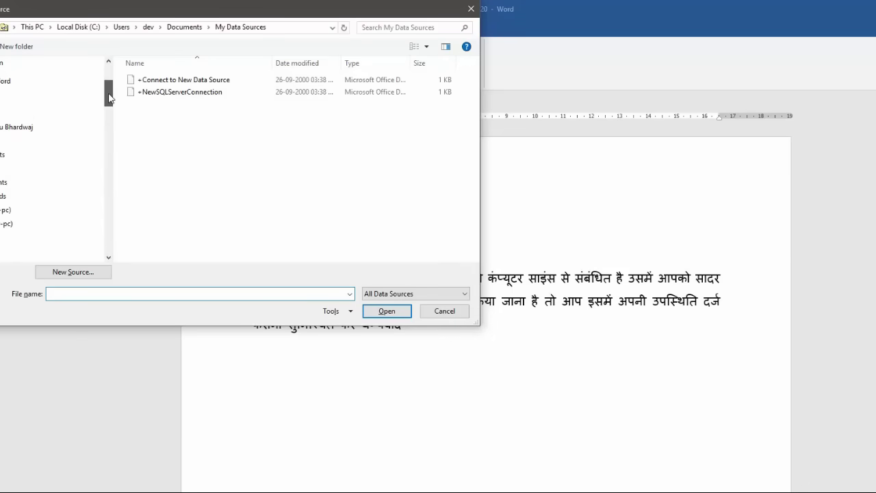
pyautogui.click(22, 173)
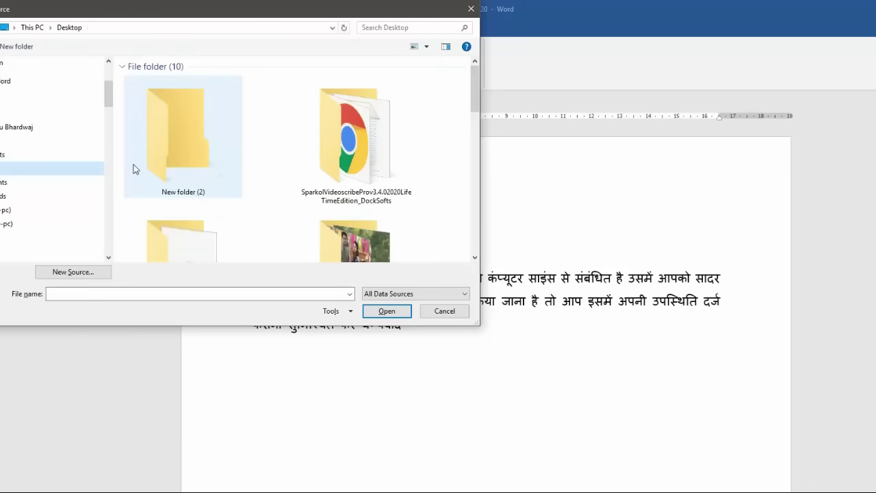
pyautogui.doubleClick(134, 168)
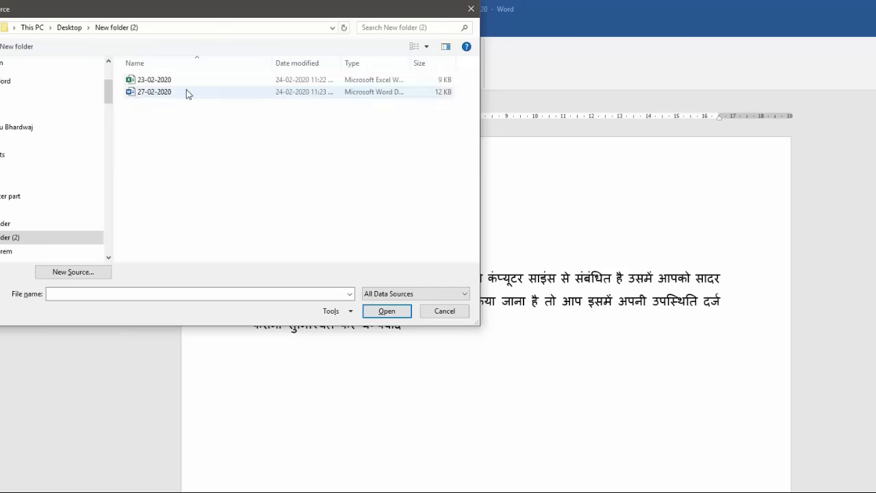
pyautogui.click(209, 82)
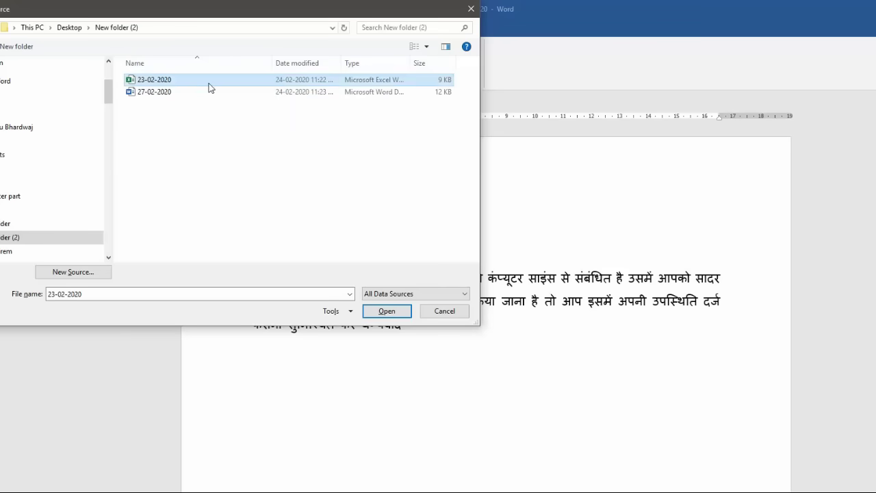
# - Open the 23-02-2020 workbook and confirm its sheet as the recipient table
pyautogui.click(387, 311)
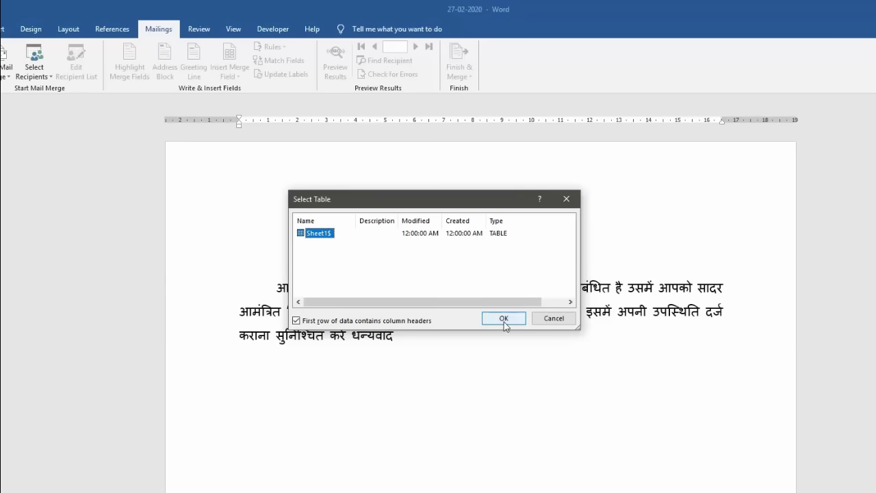
pyautogui.click(505, 321)
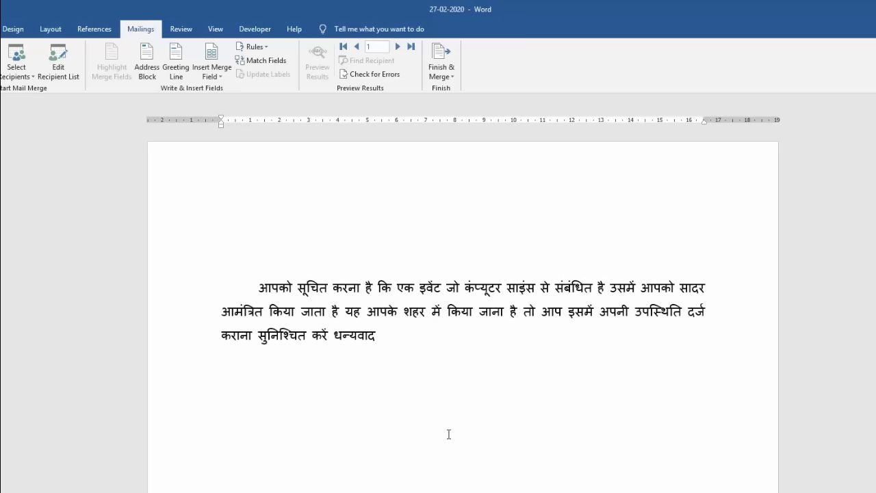
# - Open the Insert Merge Field list showing the नाम and पता fields
pyautogui.click(222, 78)
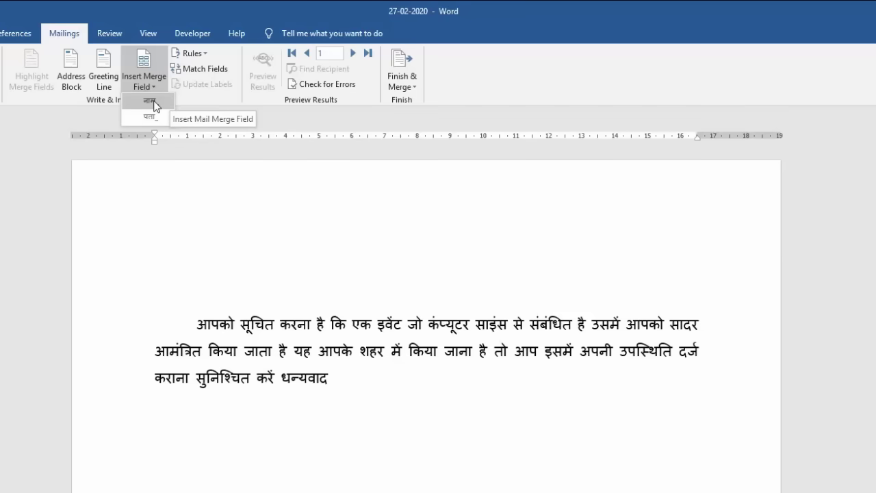
# - Insert the नाम and पता merge fields on separate lines at the top
pyautogui.click(152, 101)
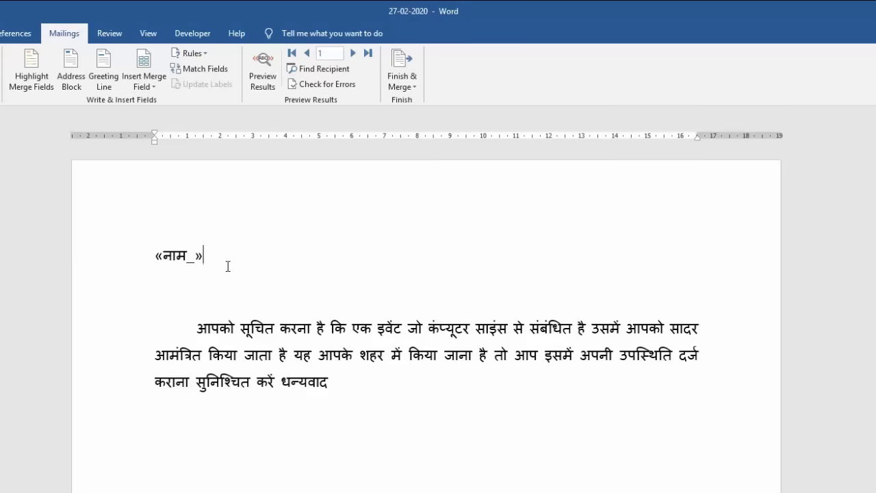
pyautogui.press('Return')
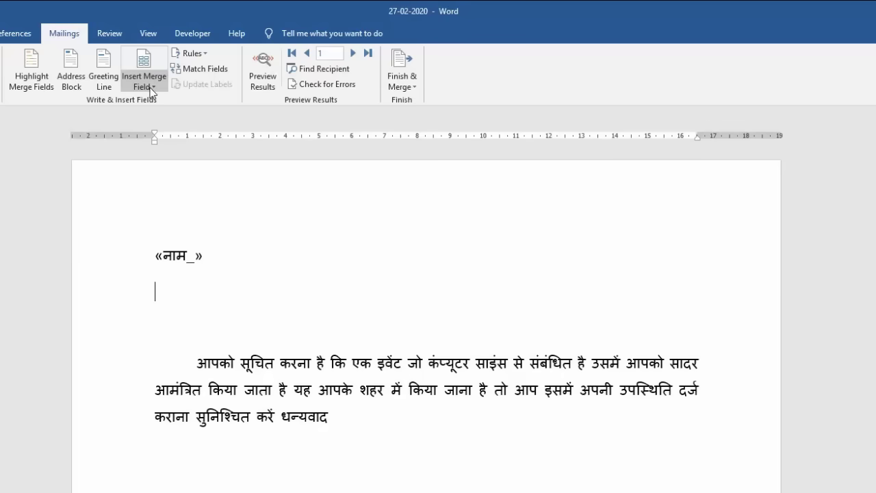
pyautogui.click(152, 89)
pyautogui.click(154, 118)
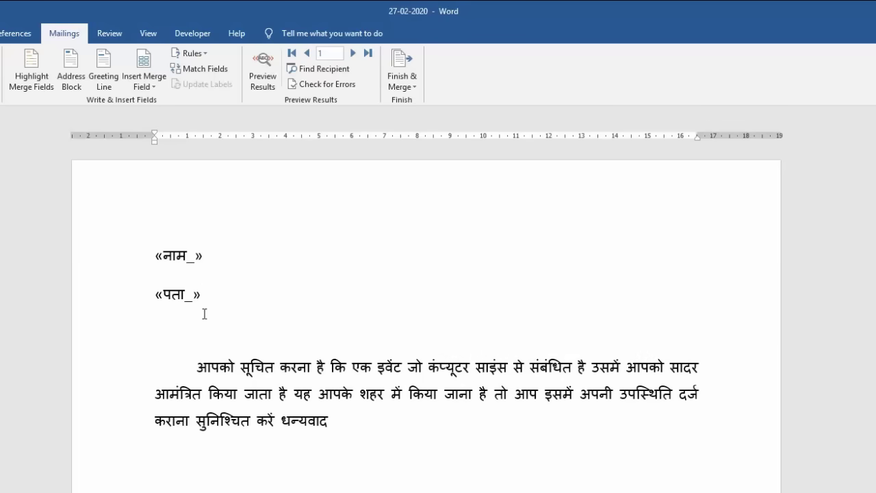
# - Insert पता after शहर in the sentence and delete the extra blank line
pyautogui.click(392, 395)
pyautogui.click(144, 83)
pyautogui.click(154, 125)
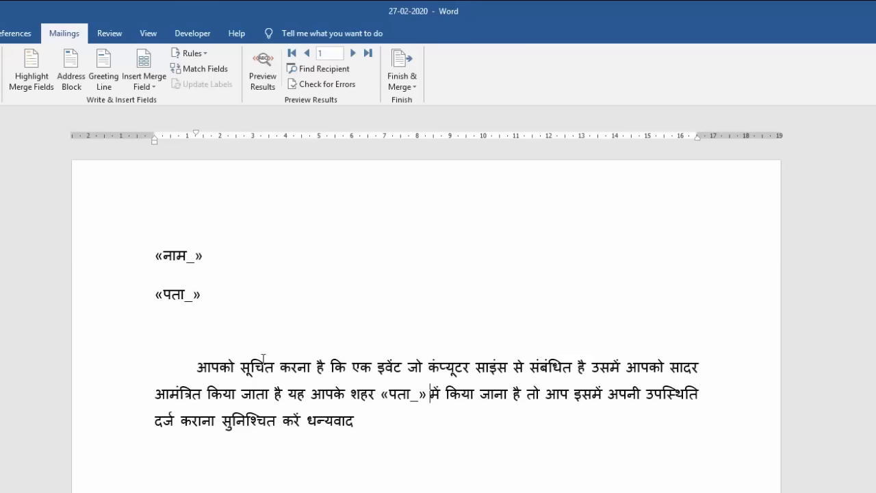
pyautogui.click(158, 329)
pyautogui.press('Delete')
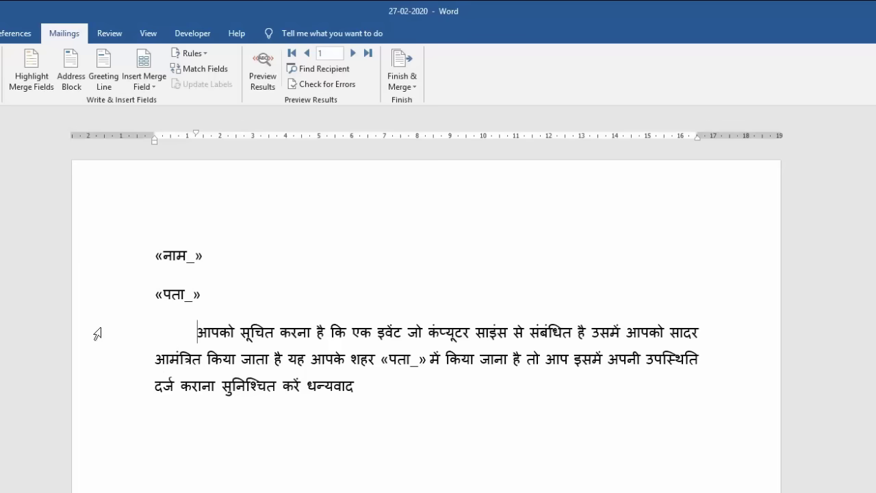
# - Set the whole letter to 1.0 line spacing with no space after paragraphs
pyautogui.hotkey('ctrl', 'a')
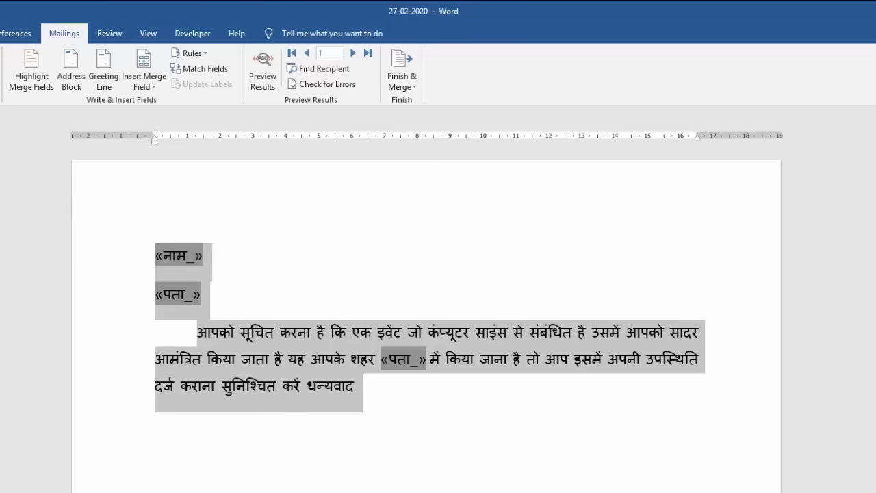
pyautogui.click(156, 79)
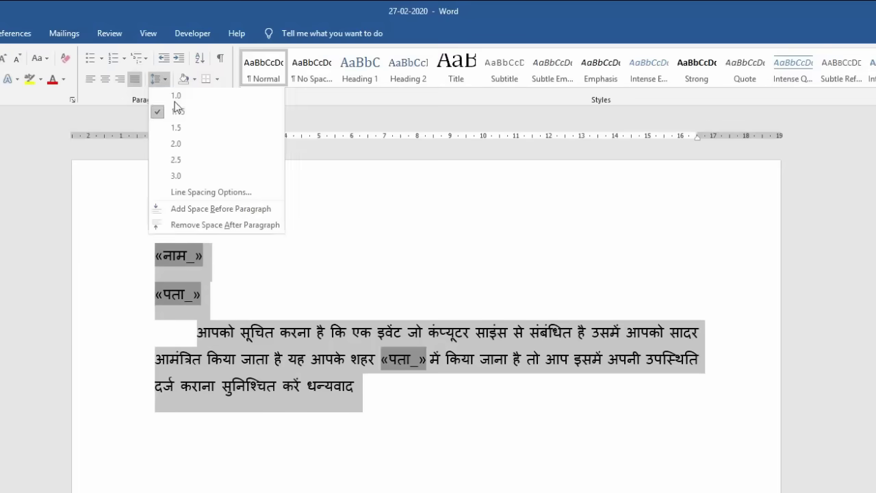
pyautogui.click(180, 103)
pyautogui.click(156, 79)
pyautogui.click(221, 225)
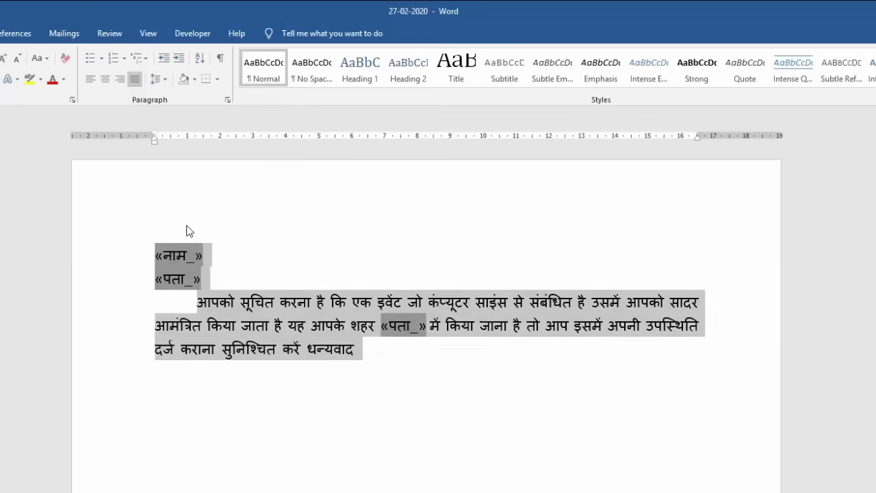
pyautogui.click(400, 358)
# - Add a blank line after the address field and colour the in-sentence पता field red
pyautogui.click(238, 288)
pyautogui.press('Return')
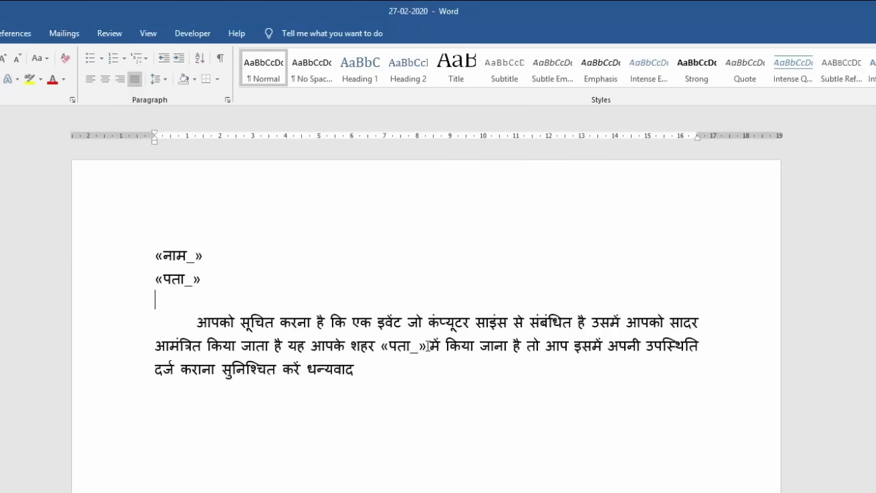
pyautogui.click(420, 346)
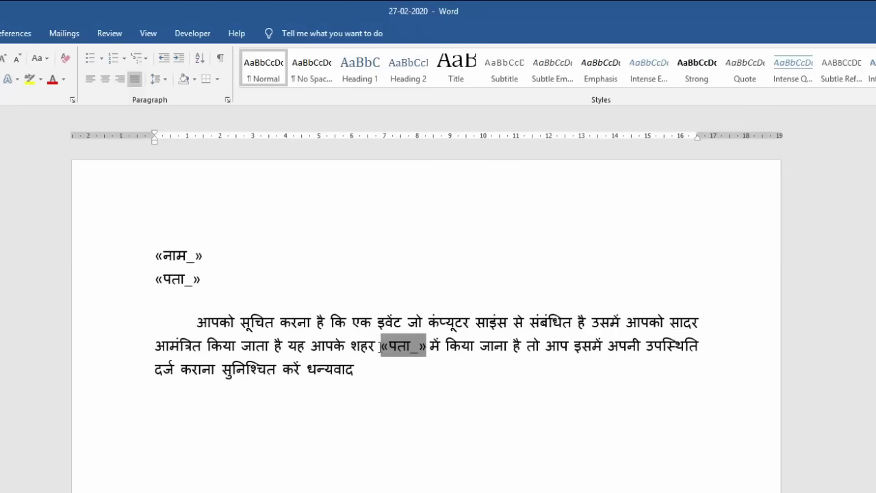
pyautogui.click(52, 79)
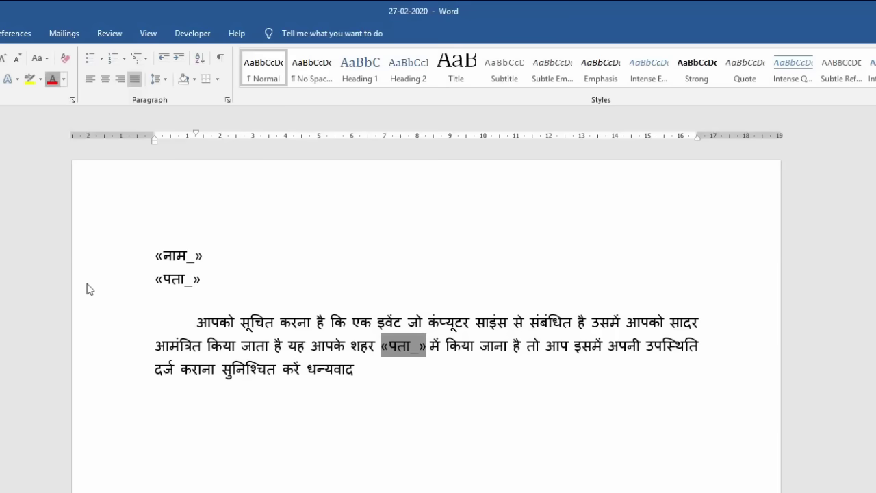
pyautogui.click(365, 395)
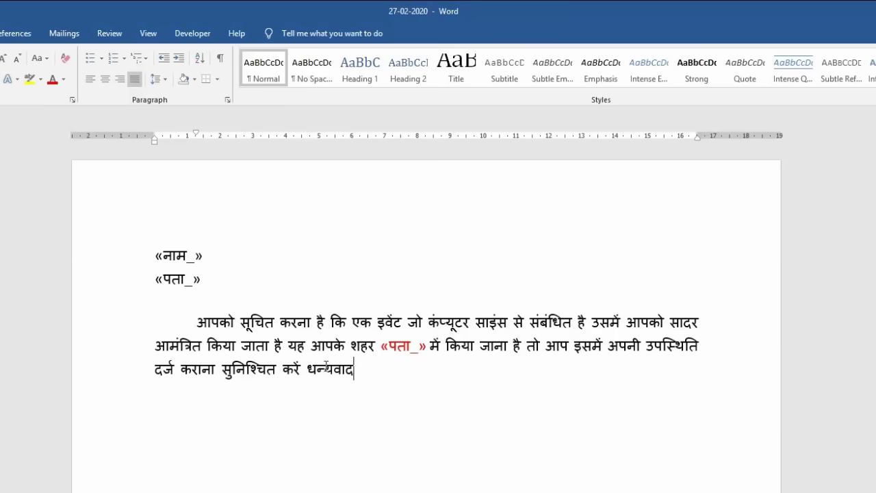
pyautogui.click(111, 34)
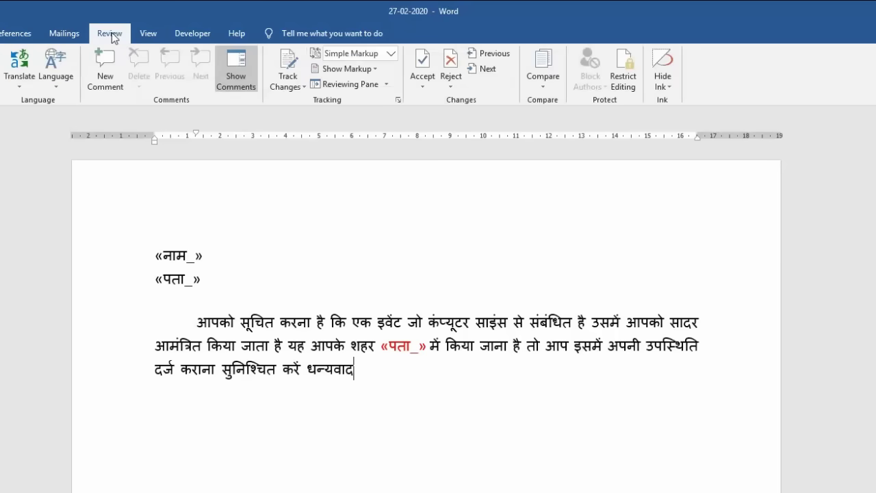
# - Preview the merged letters and step through to recipient 5, मोहन in दिल्ली
pyautogui.click(65, 33)
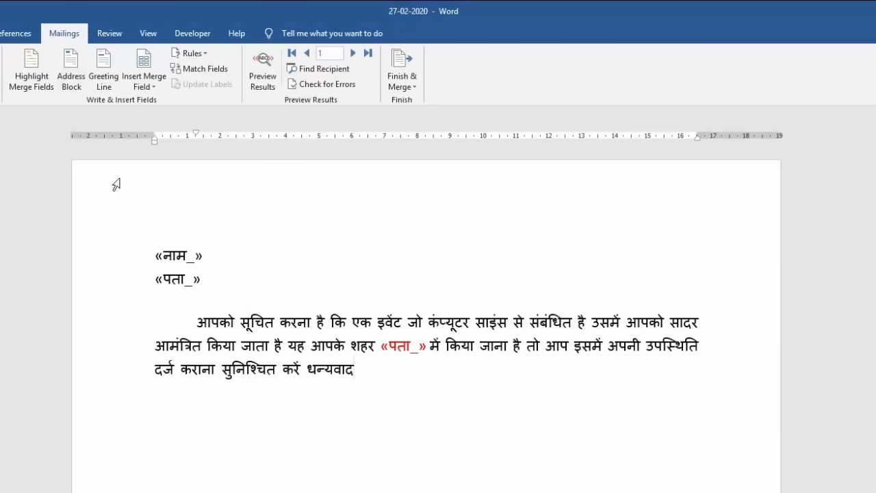
pyautogui.click(273, 81)
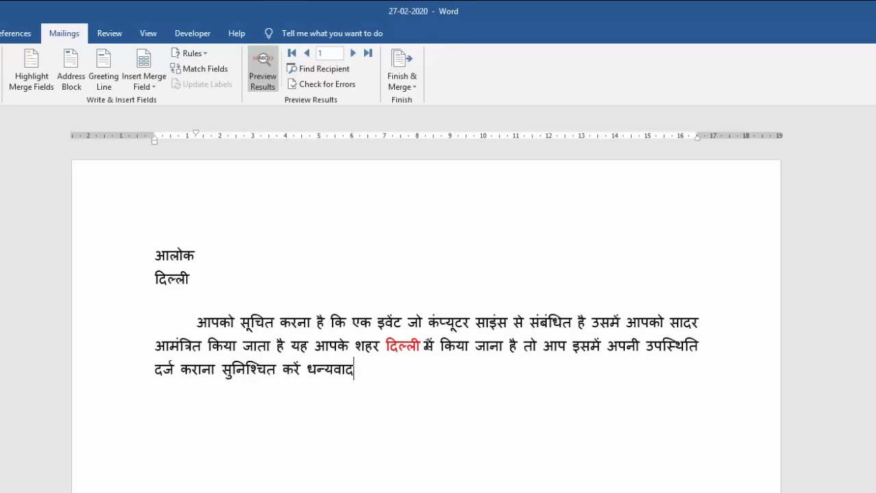
pyautogui.click(354, 53)
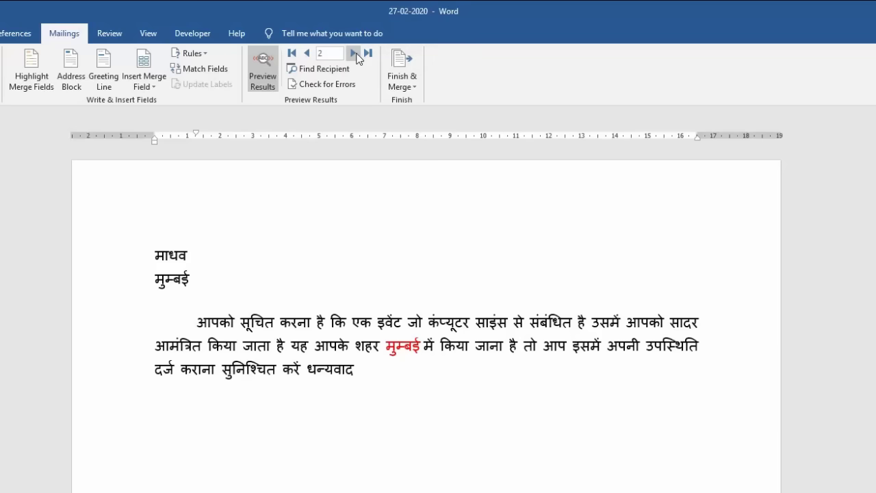
pyautogui.click(353, 53)
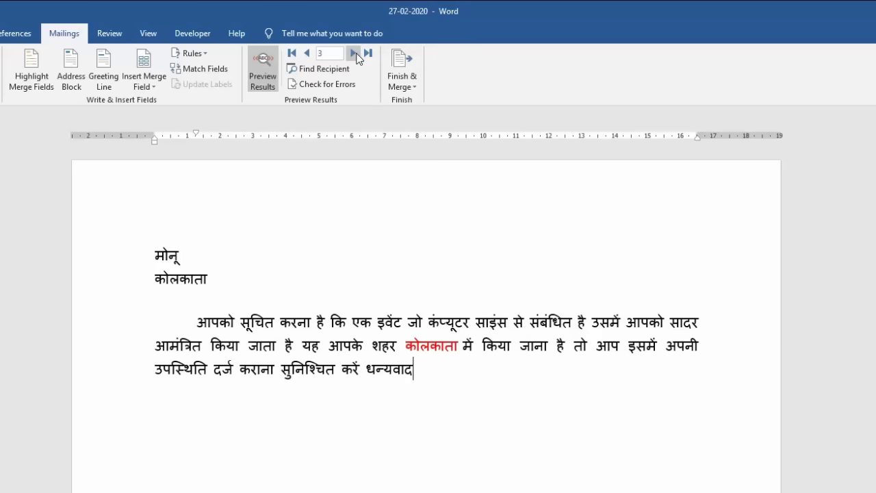
pyautogui.click(354, 54)
pyautogui.click(354, 53)
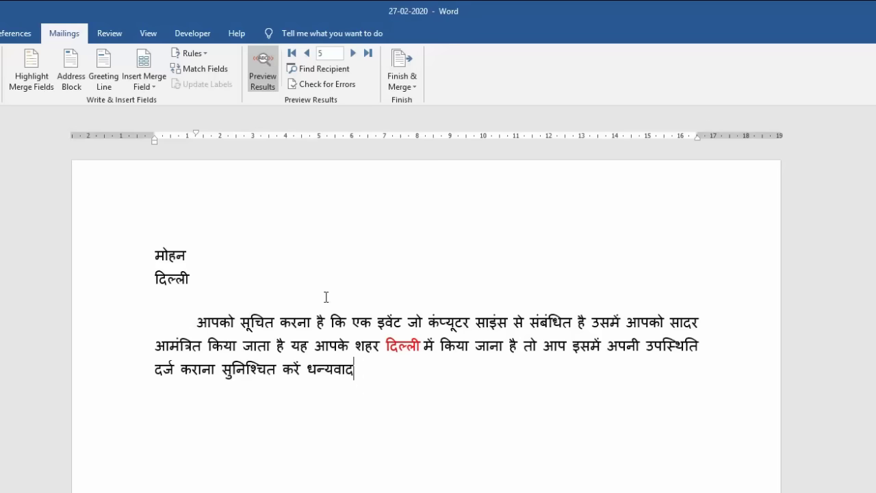
# - Send the merged letters to print for records 2 through 5 only, via Print Documents
pyautogui.click(413, 84)
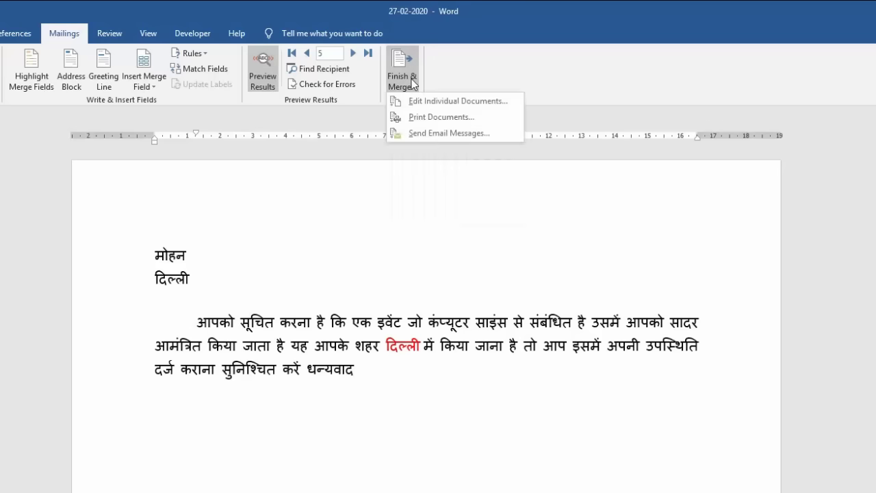
pyautogui.click(482, 122)
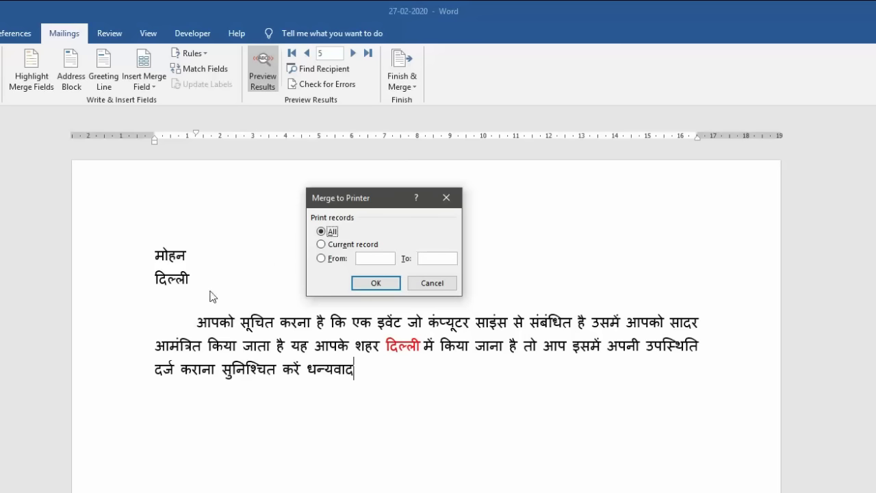
pyautogui.click(322, 244)
pyautogui.click(321, 258)
pyautogui.click(378, 259)
pyautogui.write('2')
pyautogui.press('Tab')
pyautogui.write('5')
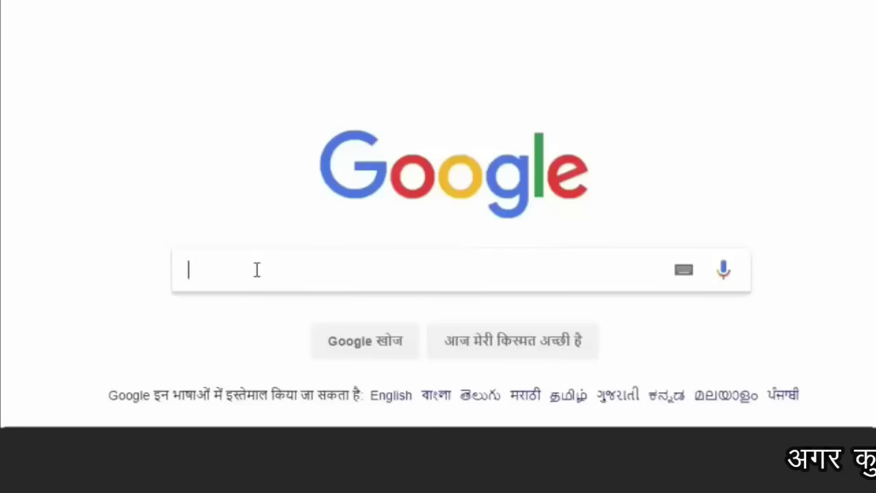
# - Search Google for 'my big guide' and open the MyBigGuide website result
pyautogui.click(257, 269)
pyautogui.write('y big guide')
pyautogui.press('Return')
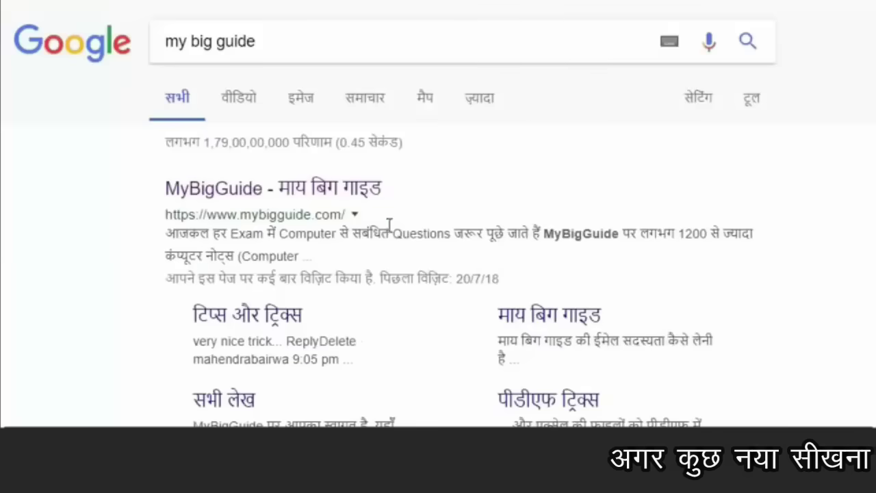
pyautogui.click(292, 199)
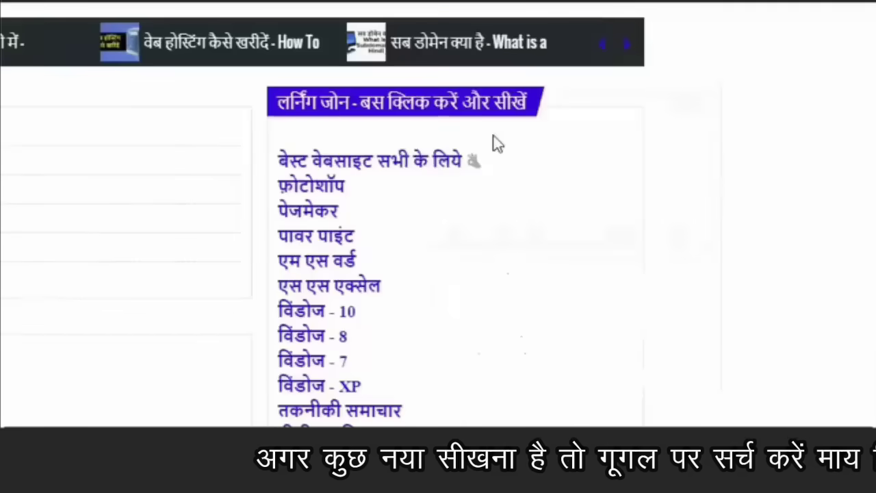
pyautogui.scroll(-3, 425, 226)
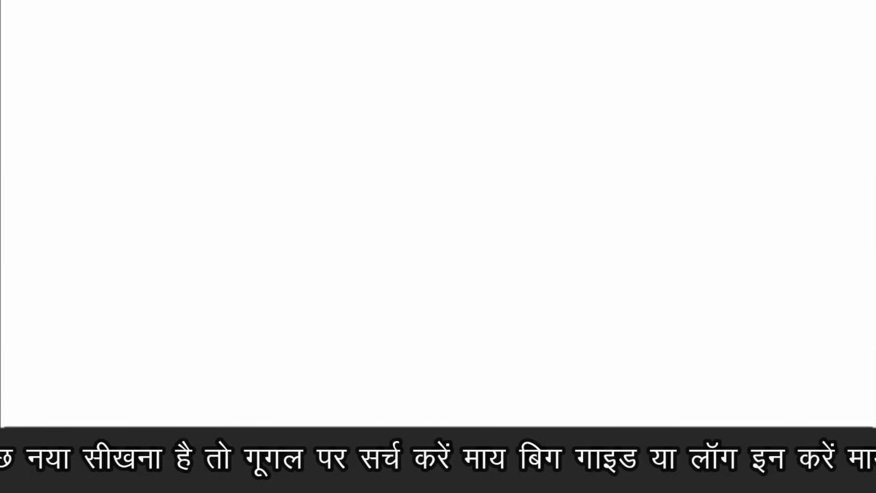
pyautogui.scroll(-5, 380, 290)
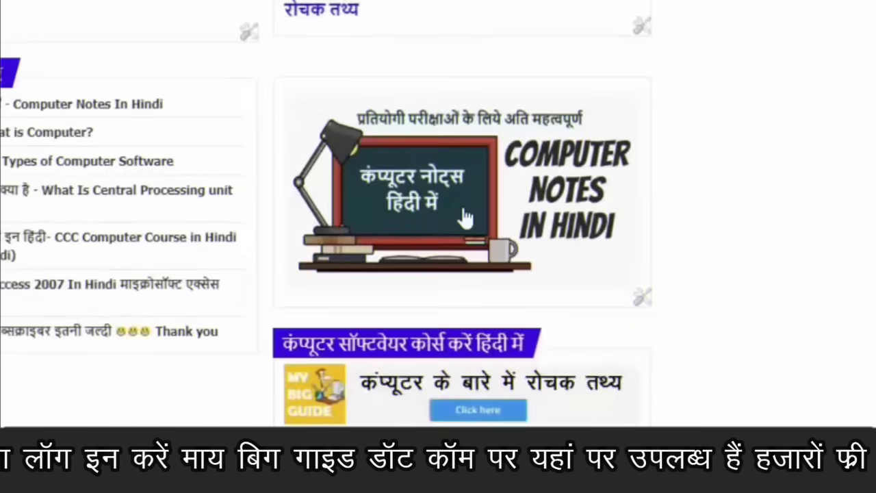
# - Open the Computer Notes In Hindi article and scroll down its page
pyautogui.click(464, 218)
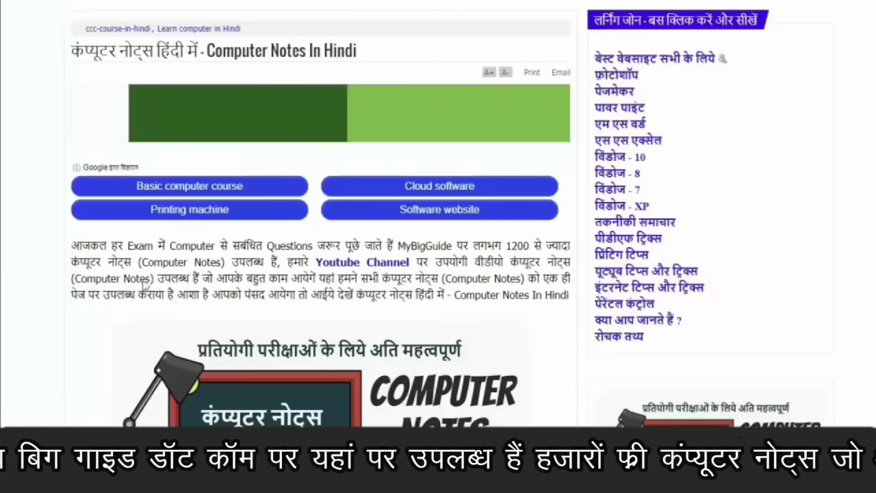
pyautogui.scroll(-10, 481, 258)
pyautogui.scroll(3, 482, 258)
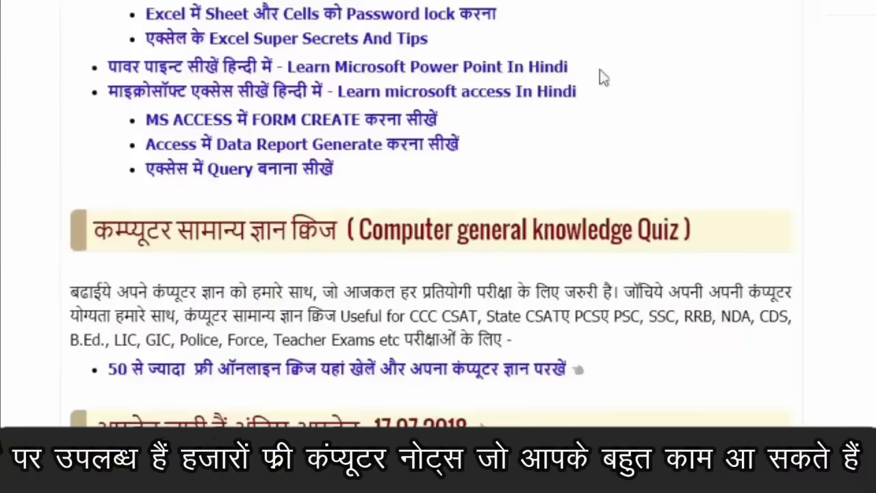
pyautogui.scroll(-3, 602, 78)
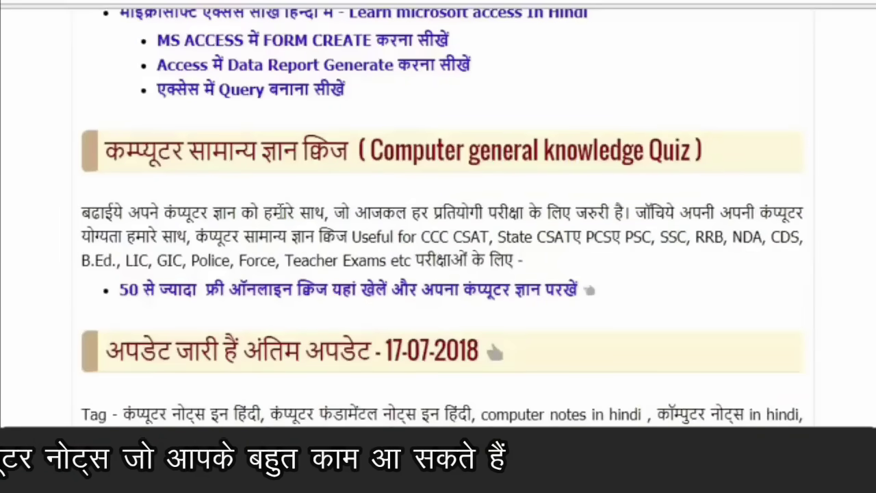
# - Open the '50 से ज्यादा फ्री ऑनलाइन क्विज' page and browse its numbered question list
pyautogui.click(420, 291)
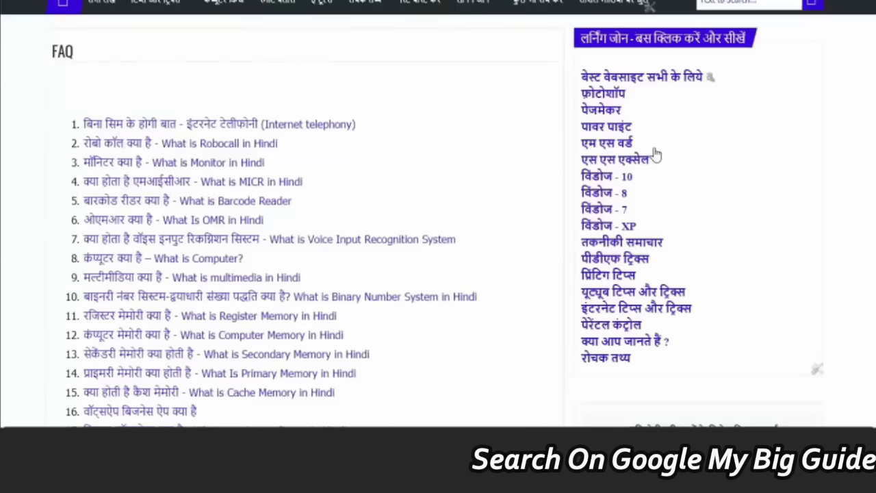
pyautogui.scroll(-10, 467, 248)
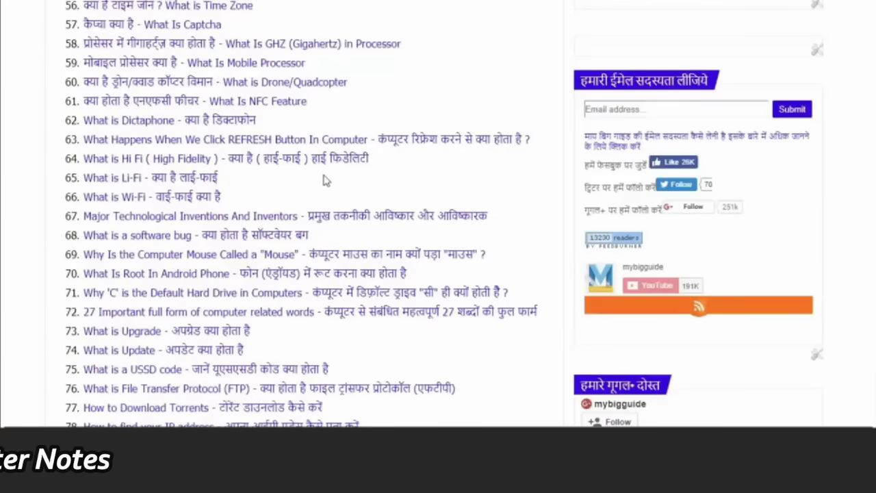
pyautogui.scroll(-5, 424, 299)
pyautogui.scroll(-5, 425, 299)
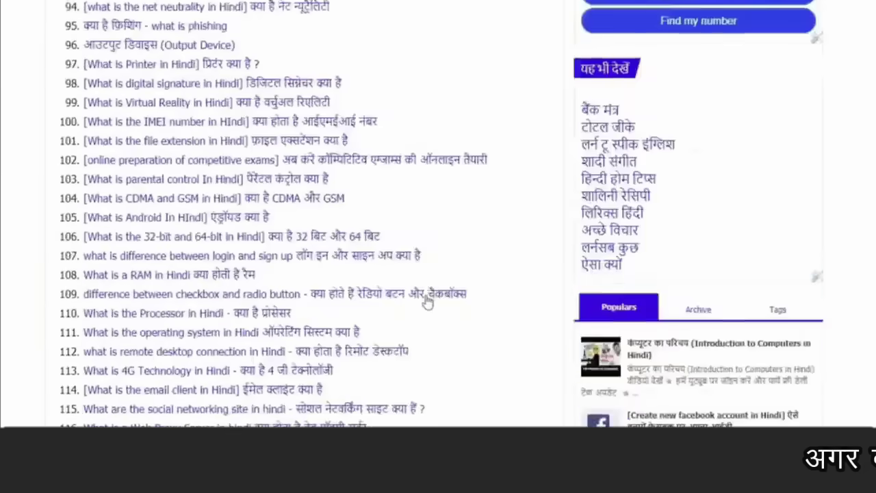
pyautogui.scroll(-5, 425, 300)
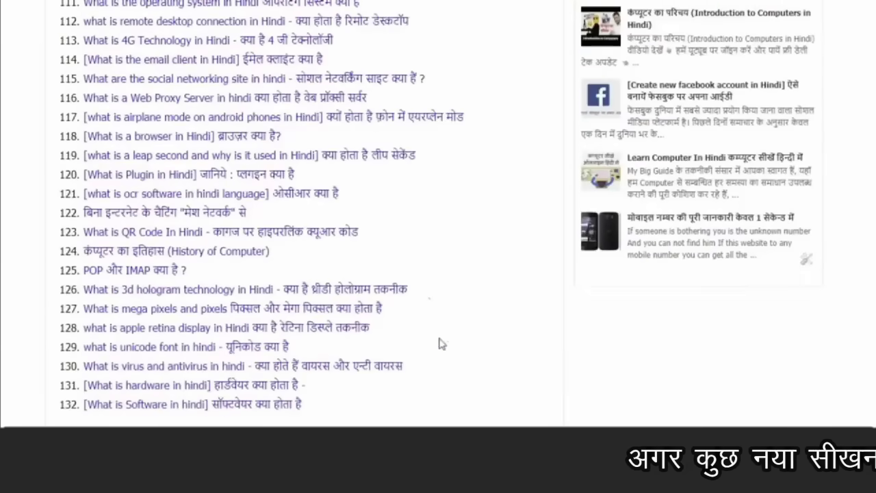
pyautogui.scroll(2, 434, 313)
pyautogui.scroll(10, 462, 336)
pyautogui.scroll(5, 461, 336)
pyautogui.scroll(7, 465, 338)
pyautogui.scroll(4, 463, 337)
pyautogui.scroll(4, 495, 336)
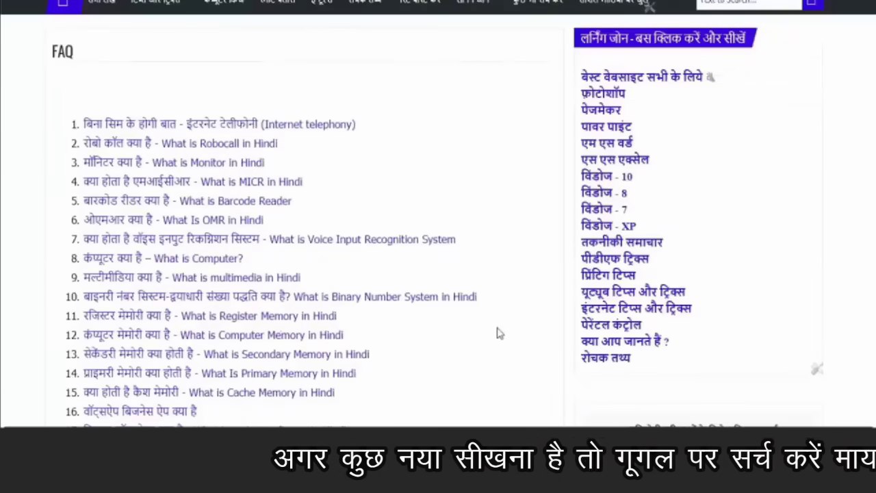